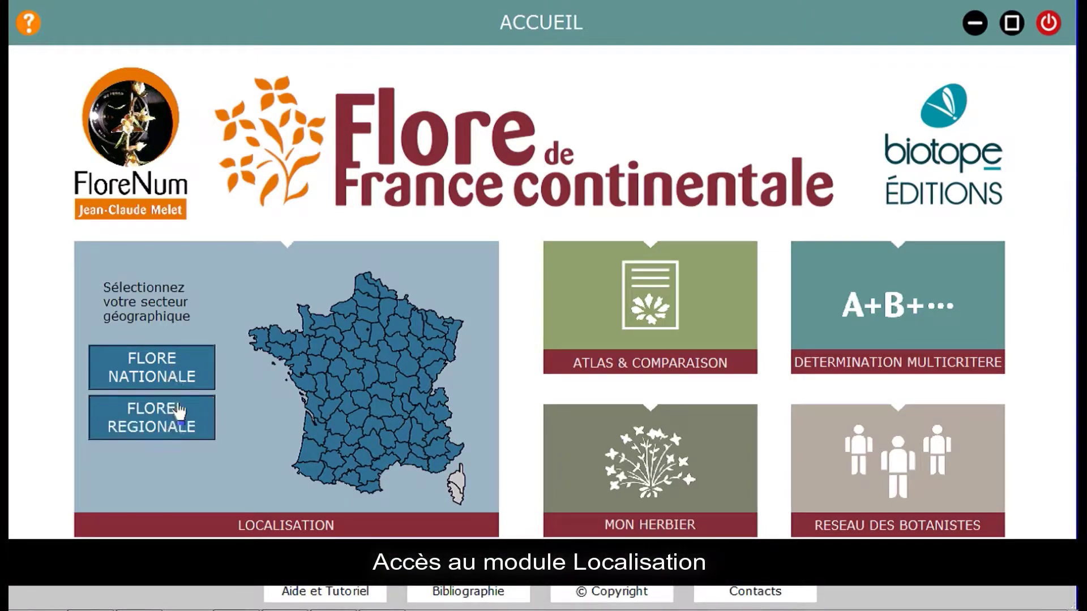
Step: Switch to the regional flora and define the geographic sector as Savoie and the department directly north of it
click(180, 424)
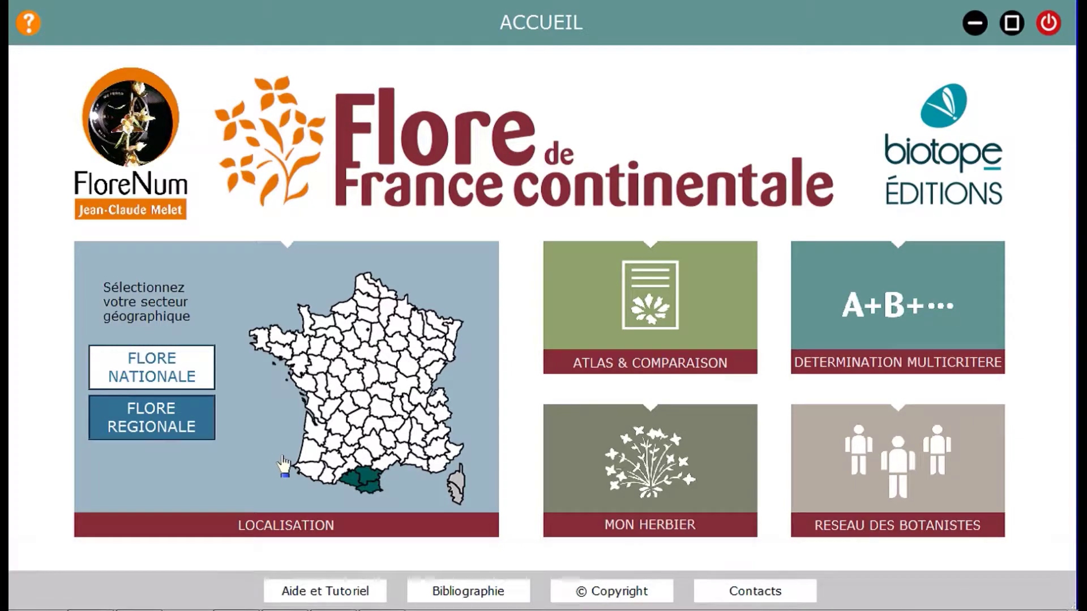
click(362, 476)
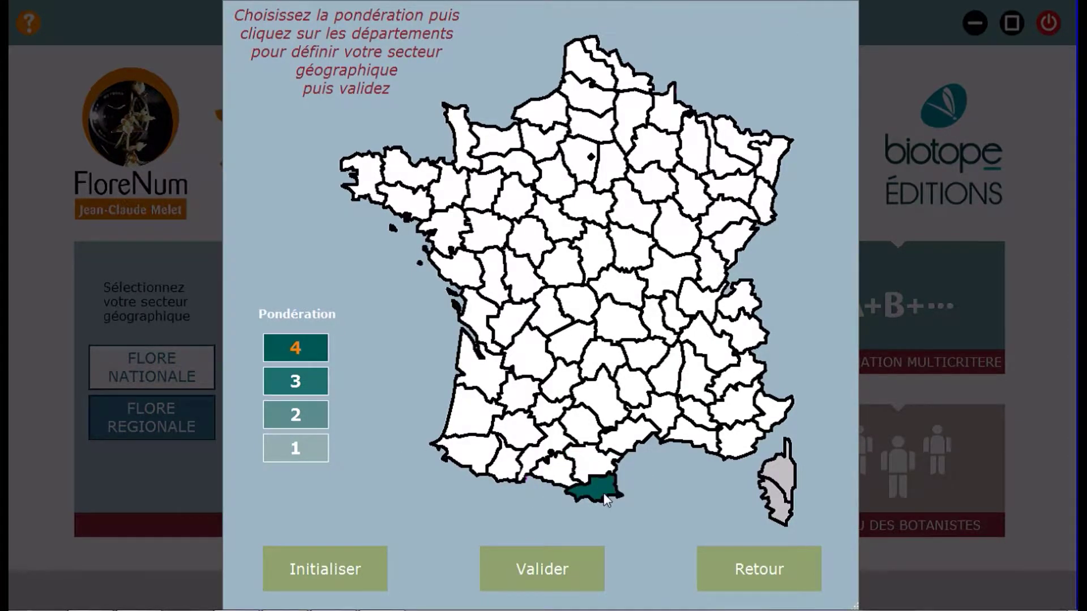
click(743, 300)
click(746, 340)
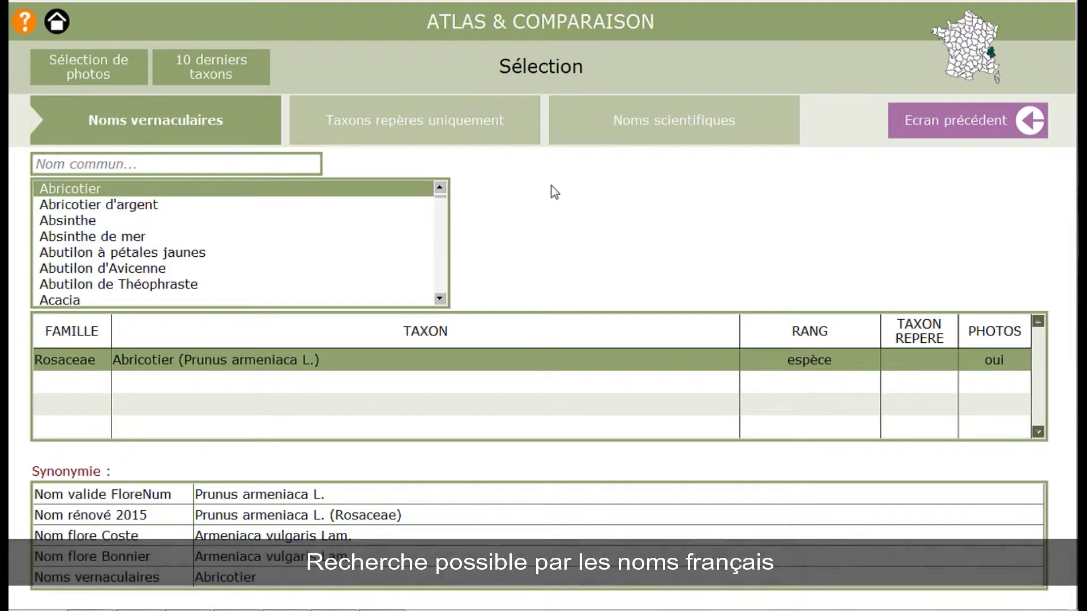
Step: Set the taxon search in Atlas & Comparaison to use the "Noms scientifiques rénovés 2015" reference list
click(576, 132)
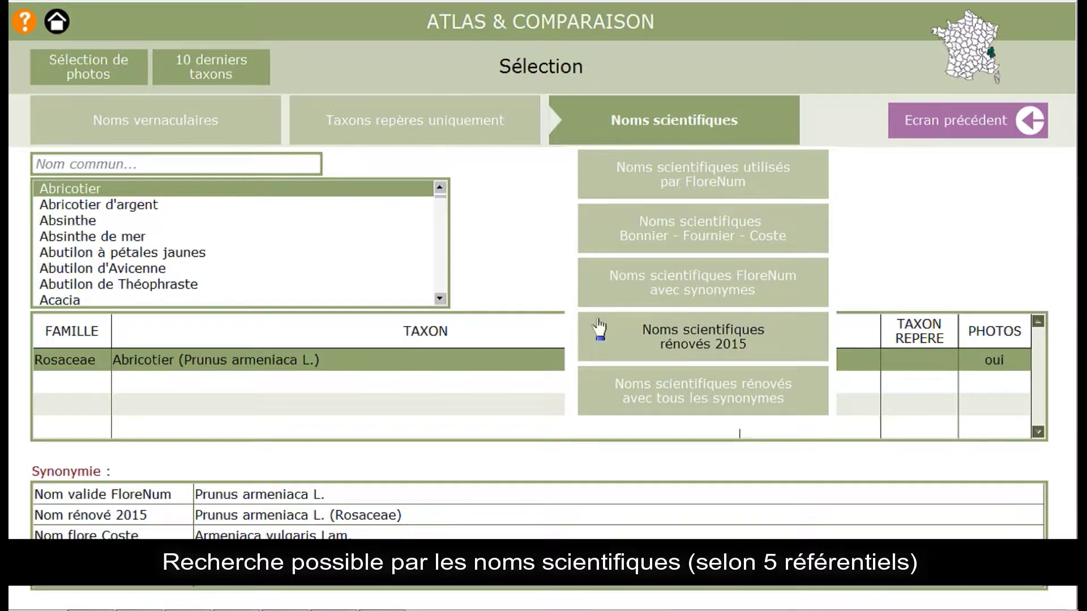
click(470, 140)
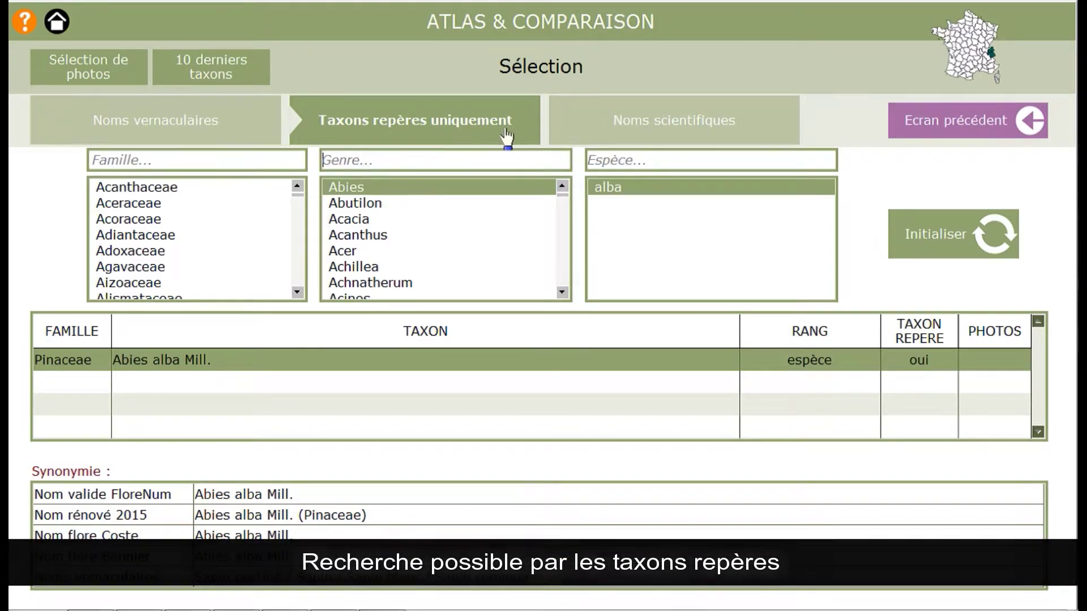
mouse_move(569, 133)
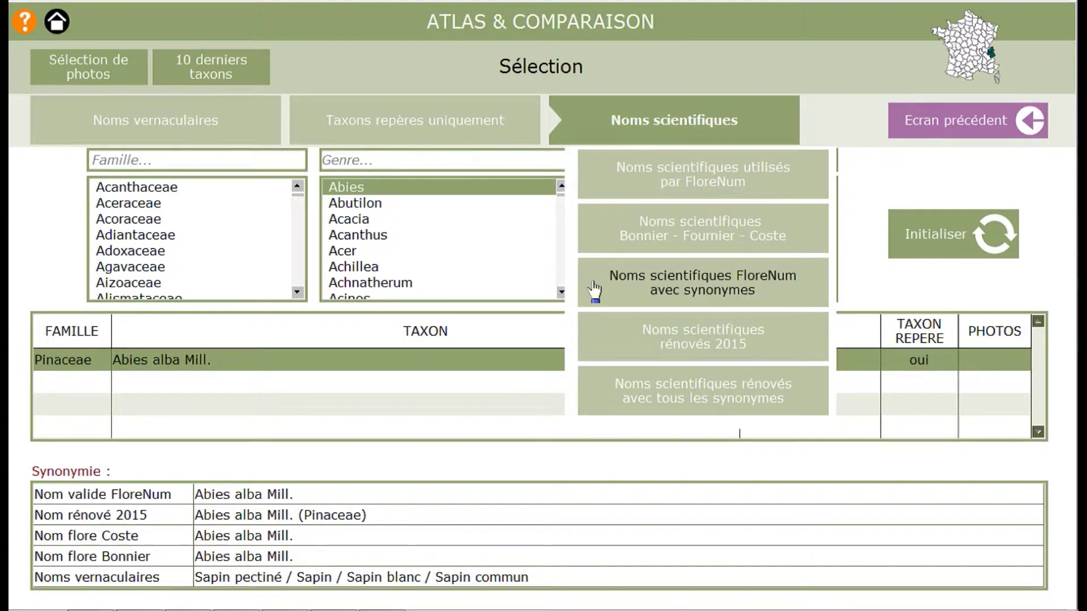
click(702, 357)
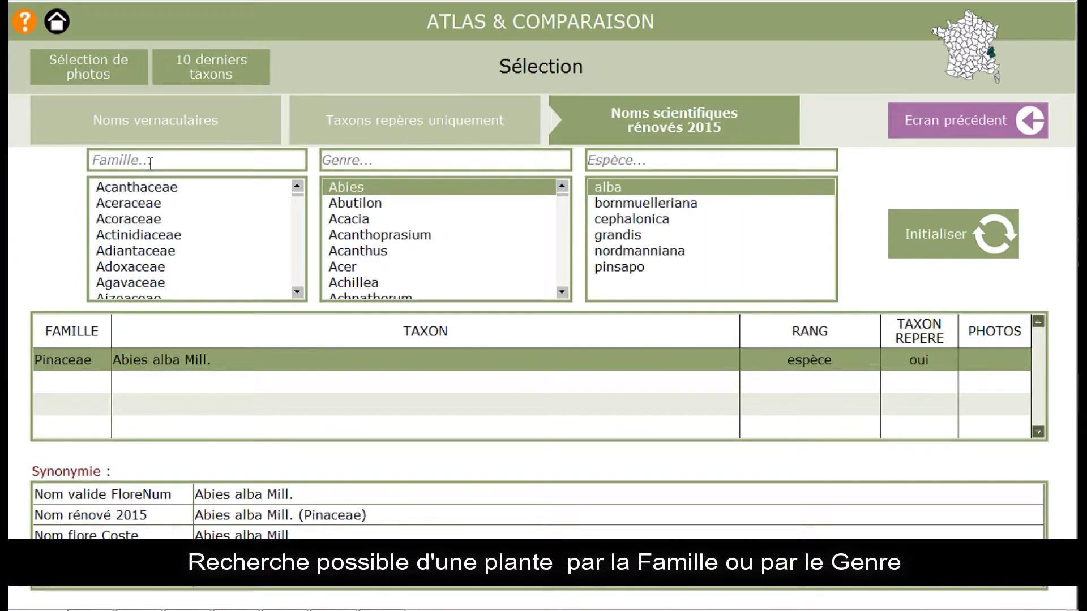
Step: Filter the genera by "Gen" and select the genus Gentiana
click(367, 163)
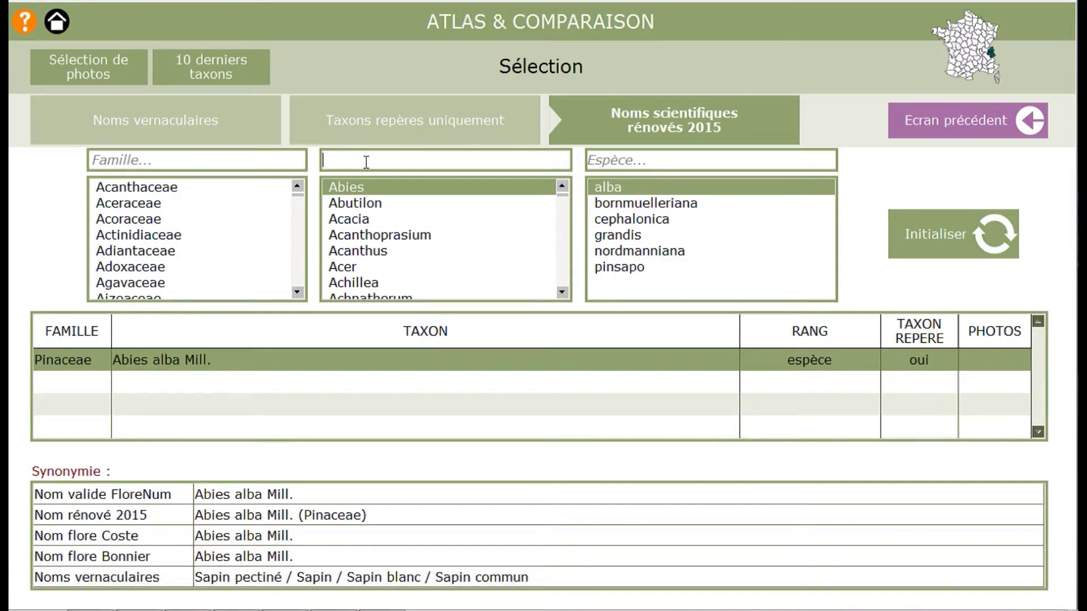
text(Gen)
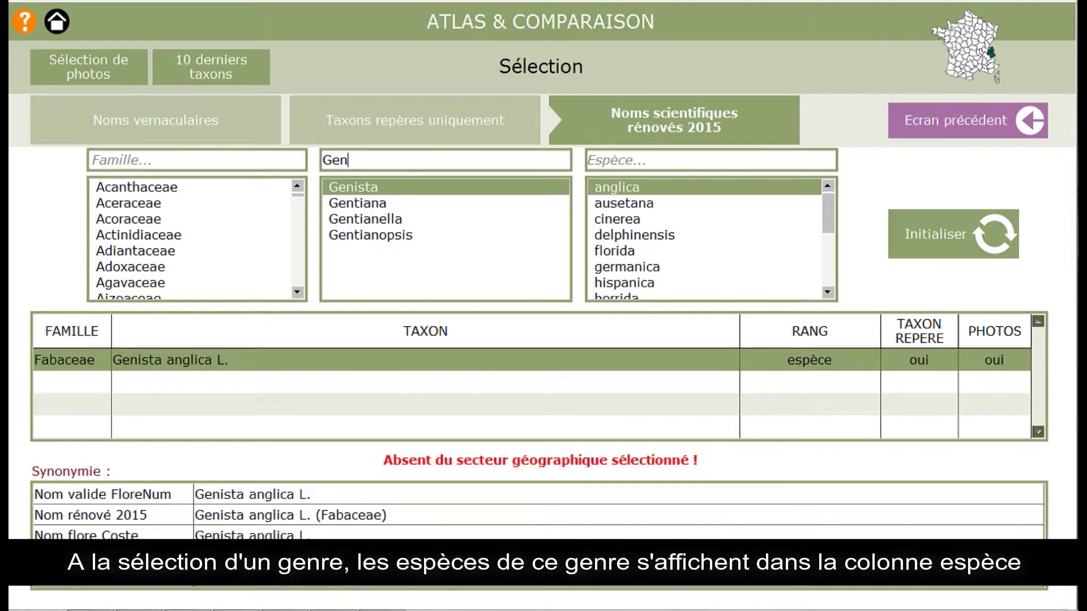
click(370, 204)
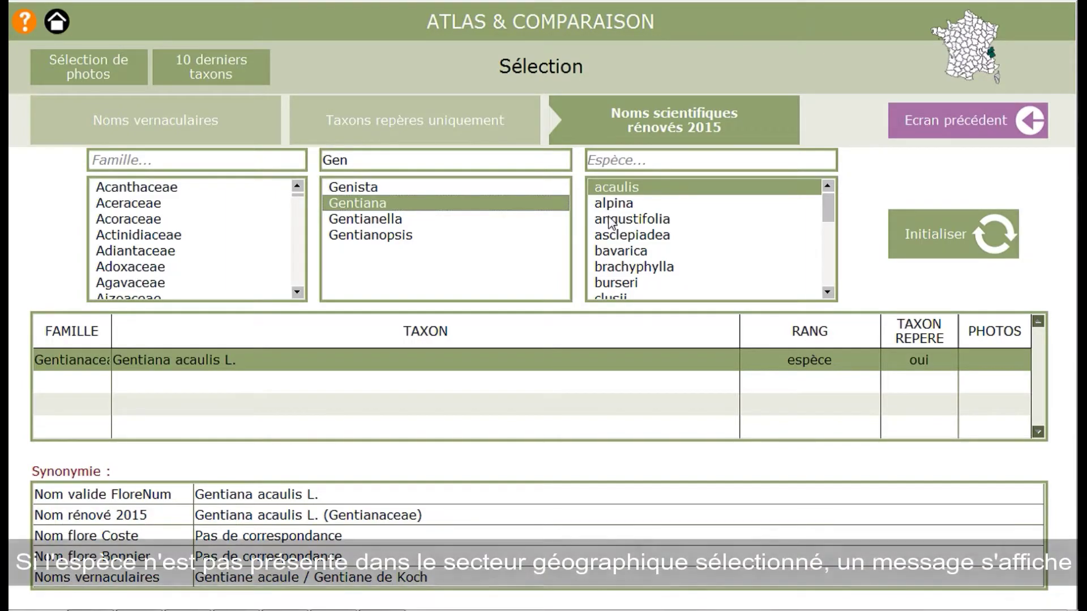
Step: Check the Gentiana species bavarica, brachyphylla and burseri for presence in the sector, and choose acaulis for the atlas
click(618, 252)
click(622, 271)
click(623, 283)
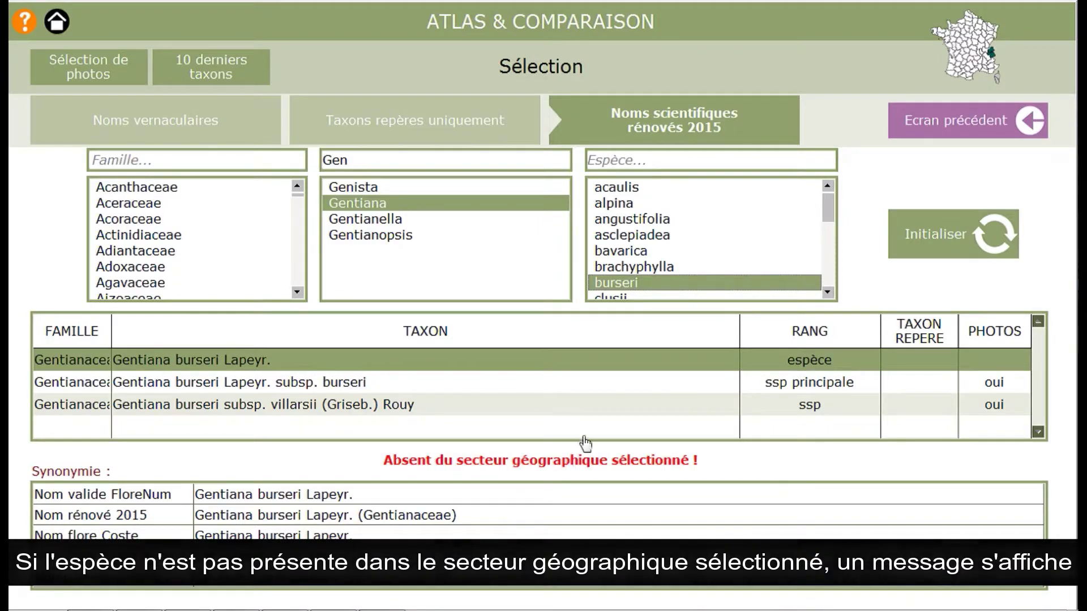
click(616, 191)
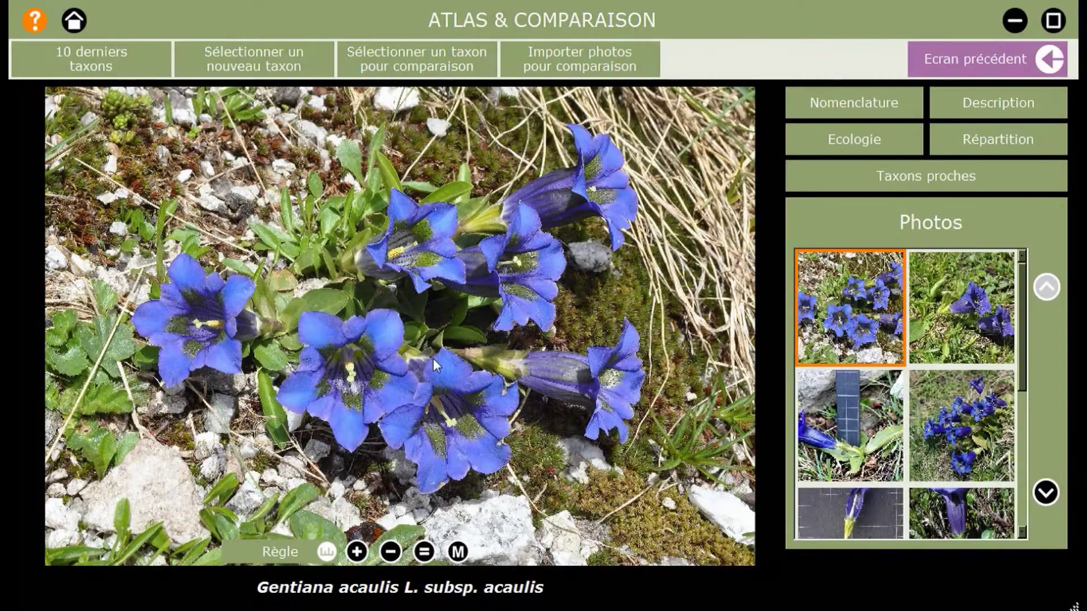
Step: Examine the lower flowers in the first Gentiana acaulis photo up close and restore the photo's full view
click(356, 552)
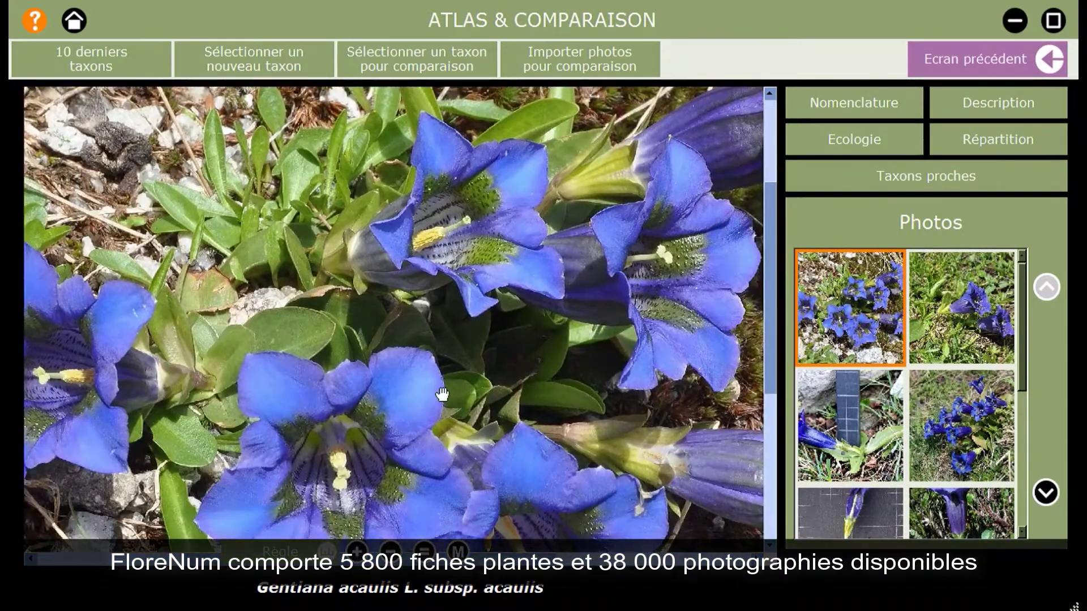
drag(648, 510, 487, 318)
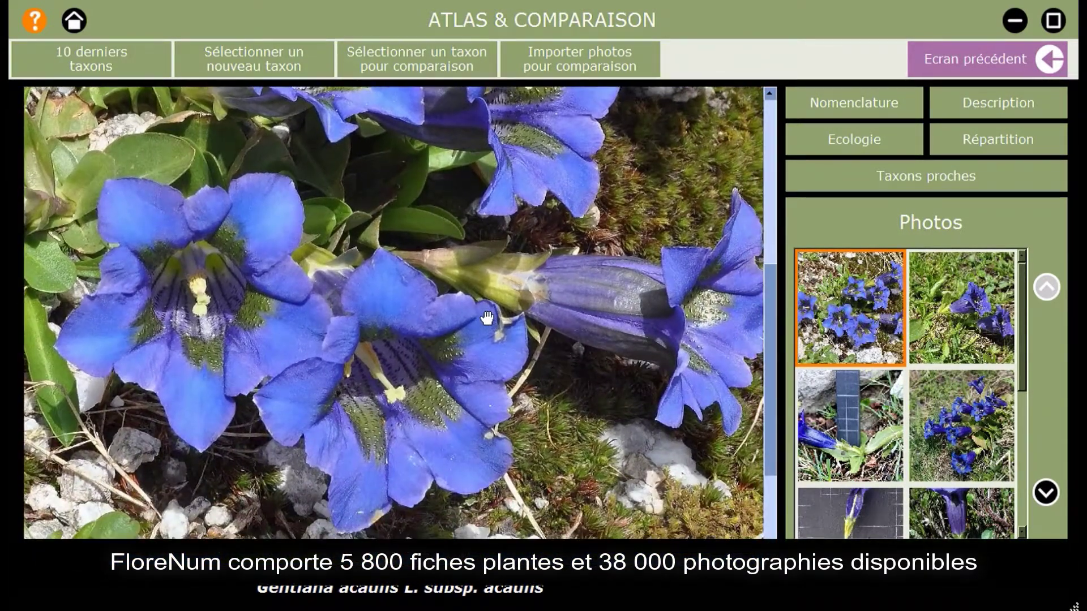
click(423, 552)
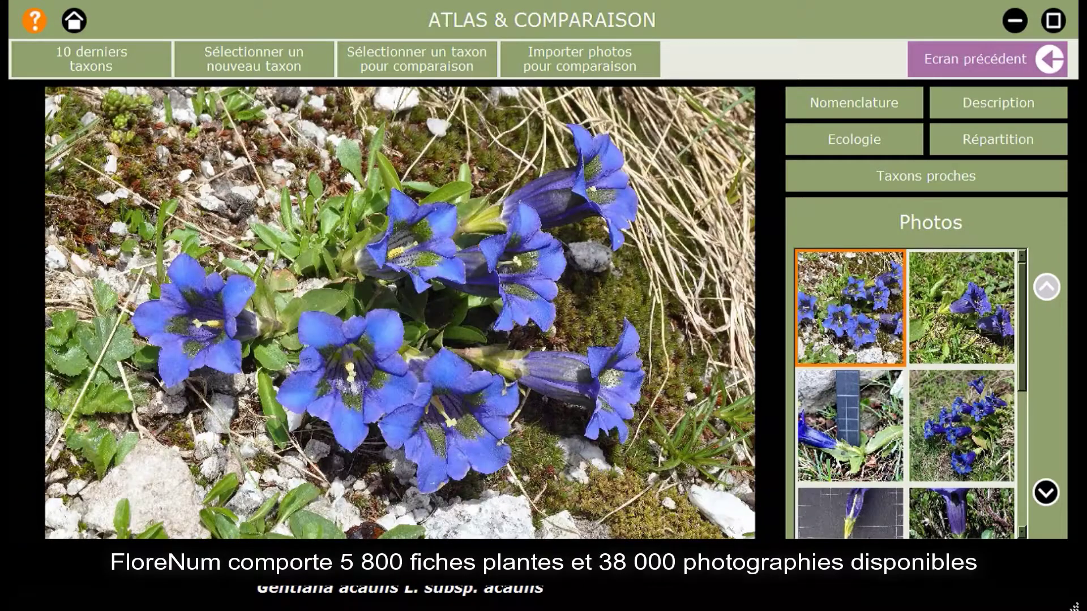
Step: Open the gridded-background photo of the sectioned flower and measure the corolla's width against one grid square with the ruler
drag(1024, 315, 1019, 393)
click(875, 369)
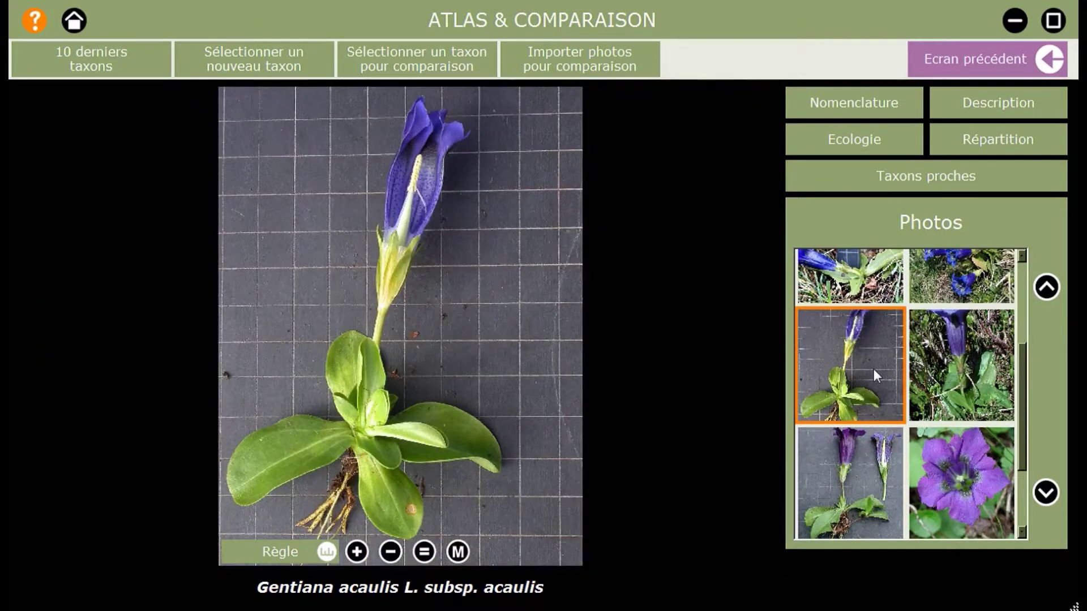
click(356, 552)
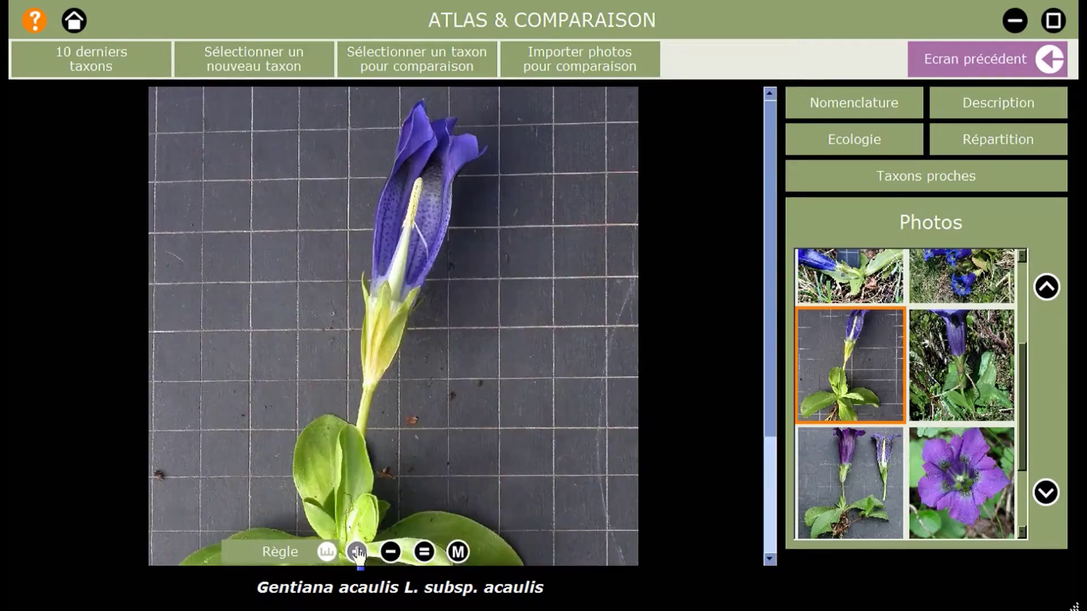
click(357, 553)
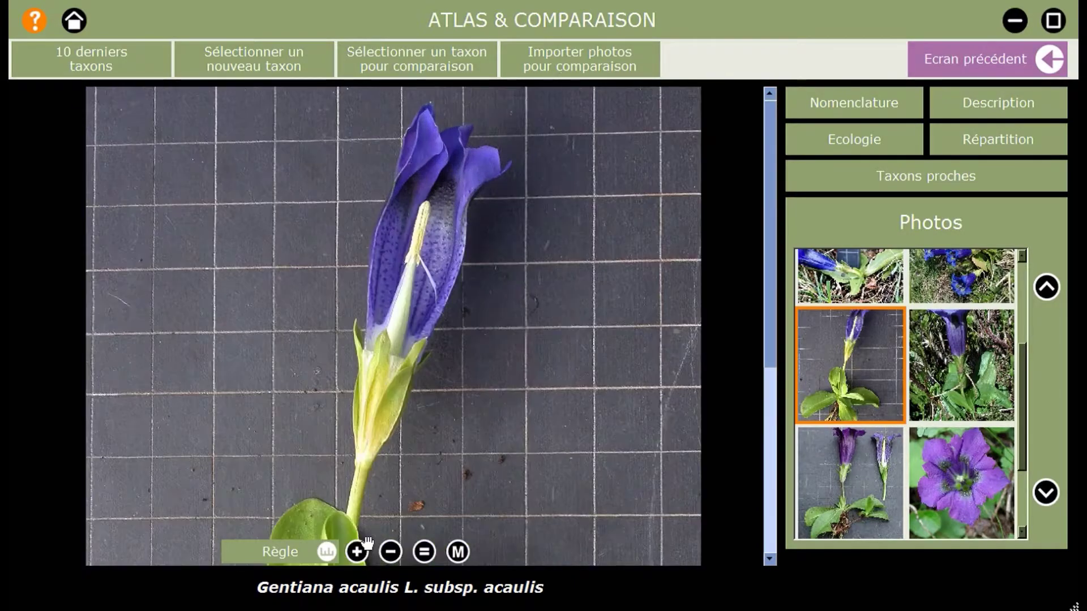
click(304, 554)
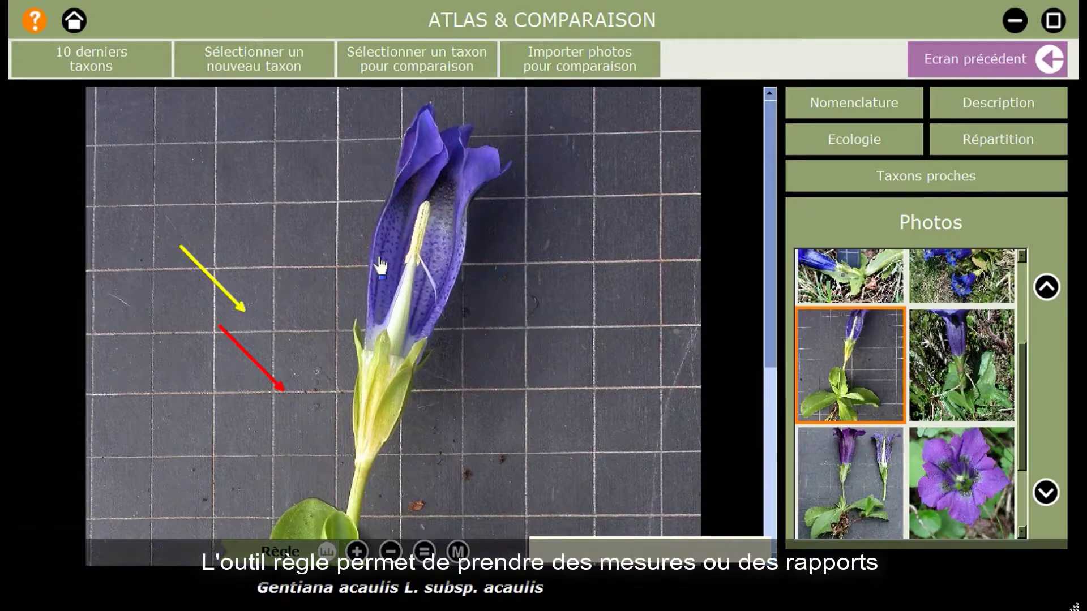
drag(373, 244, 455, 270)
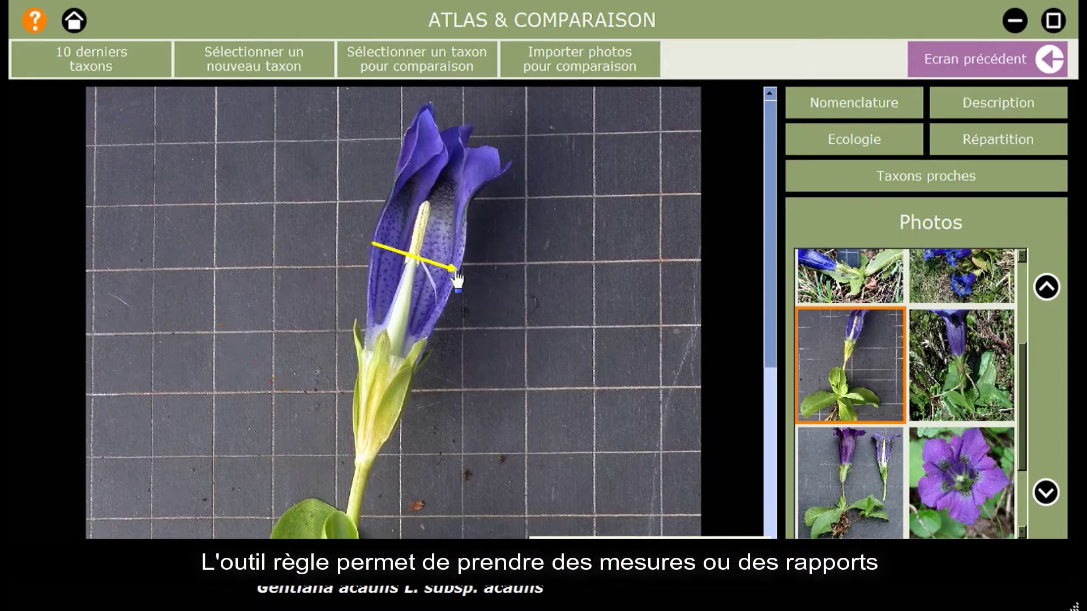
drag(461, 329, 526, 329)
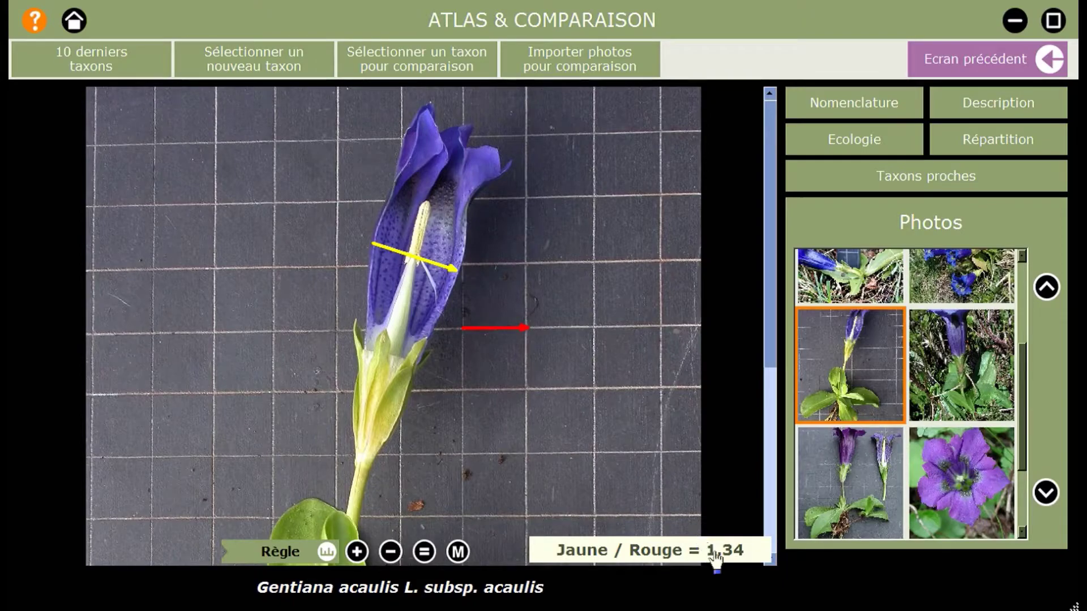
Step: Show the next plant photo and consult the nomenclature of Gentiana acaulis subsp. acaulis
key(Right)
click(883, 113)
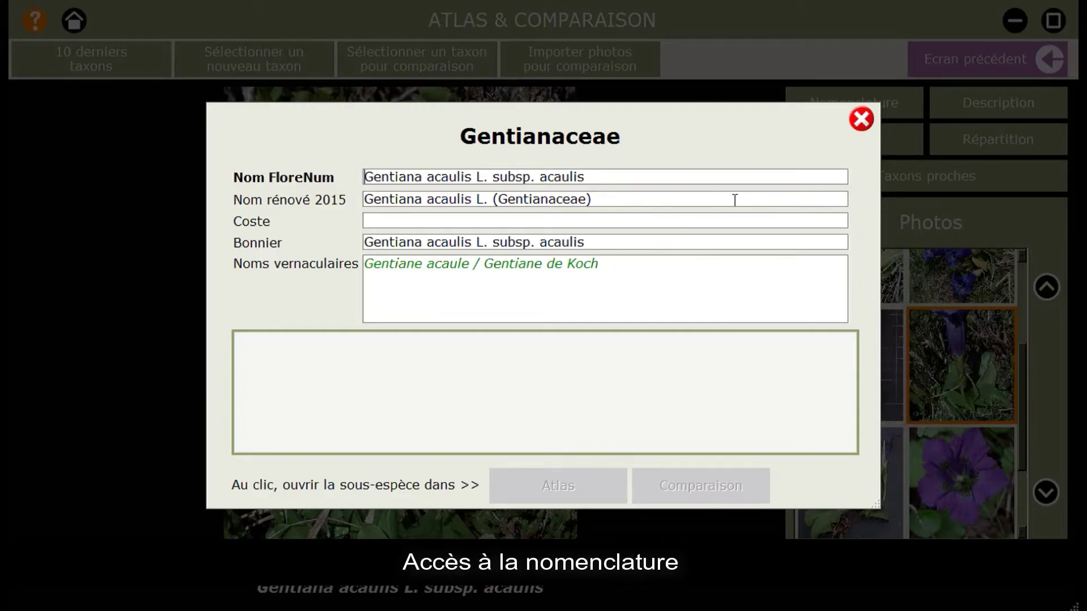
click(860, 119)
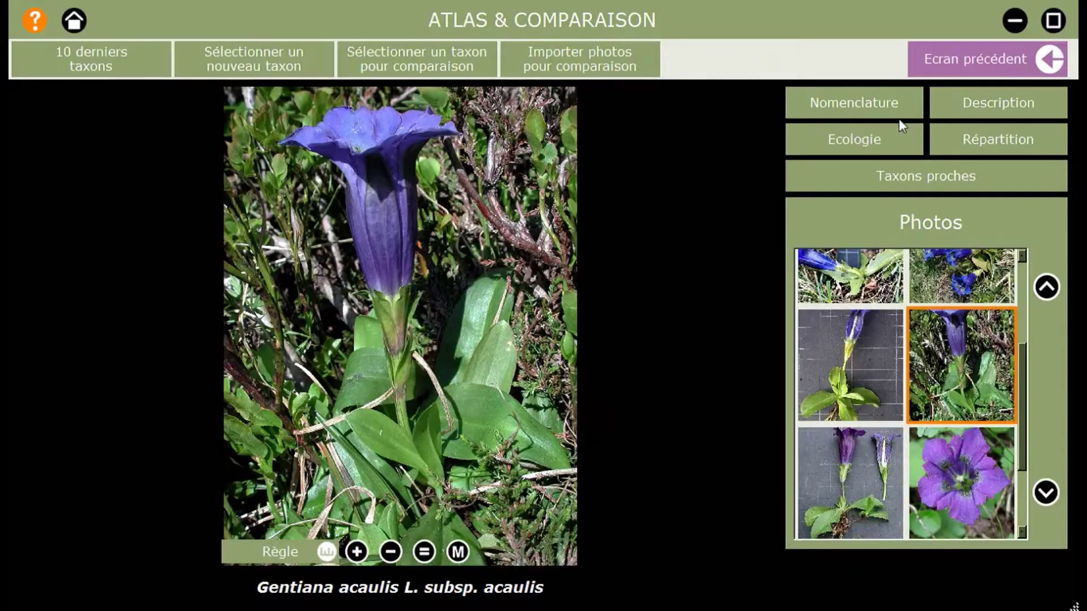
Step: Read the detailed descriptions of the species, the genus Gentiana and the family Gentianaceae
click(949, 107)
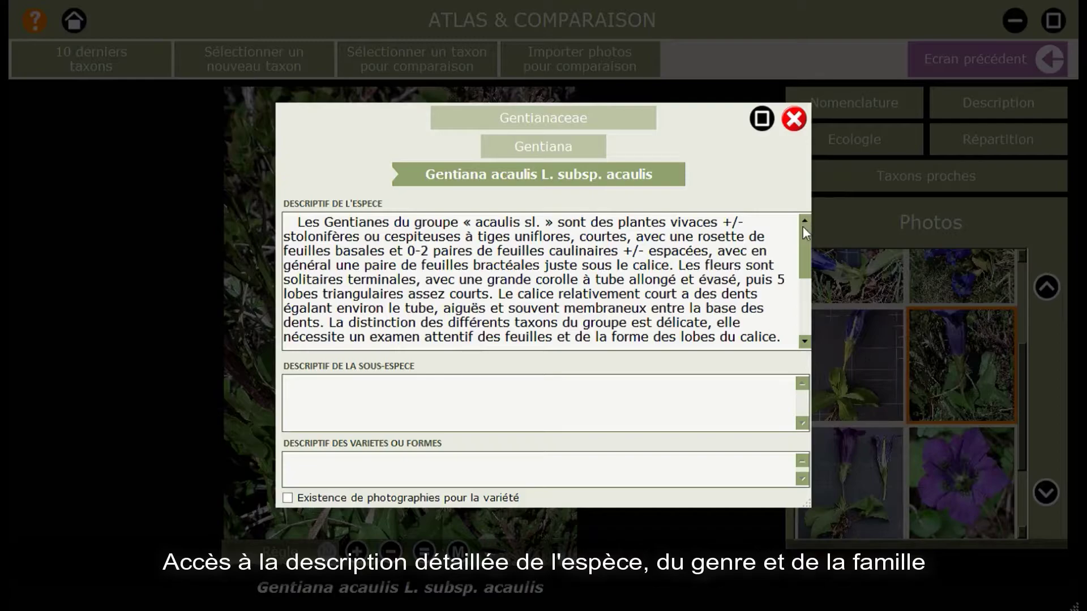
mouse_move(802, 273)
mouse_down()
mouse_move(802, 325)
mouse_move(804, 275)
mouse_up()
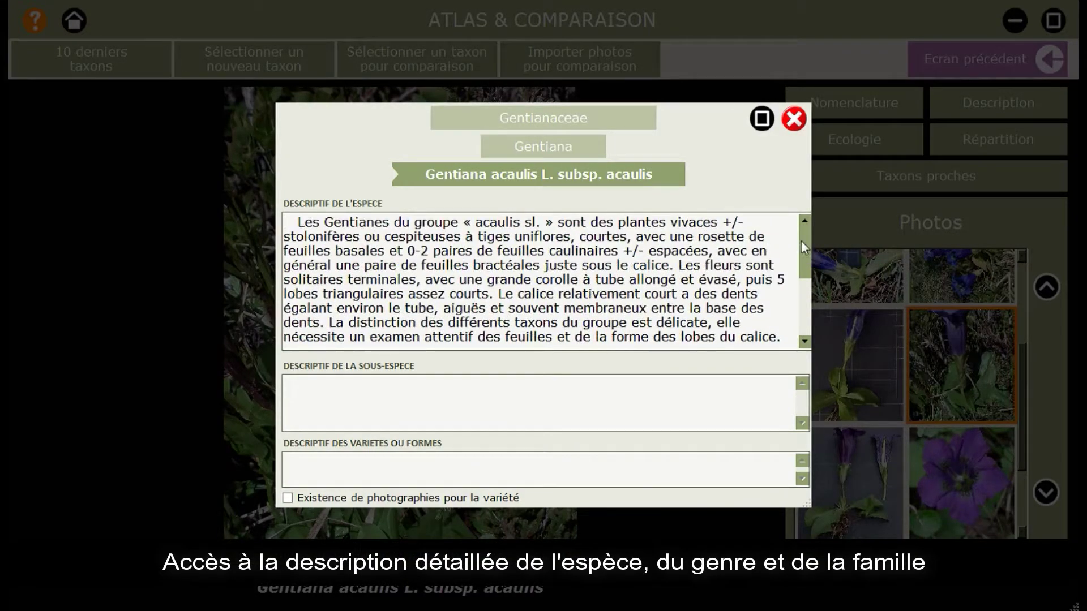
click(558, 148)
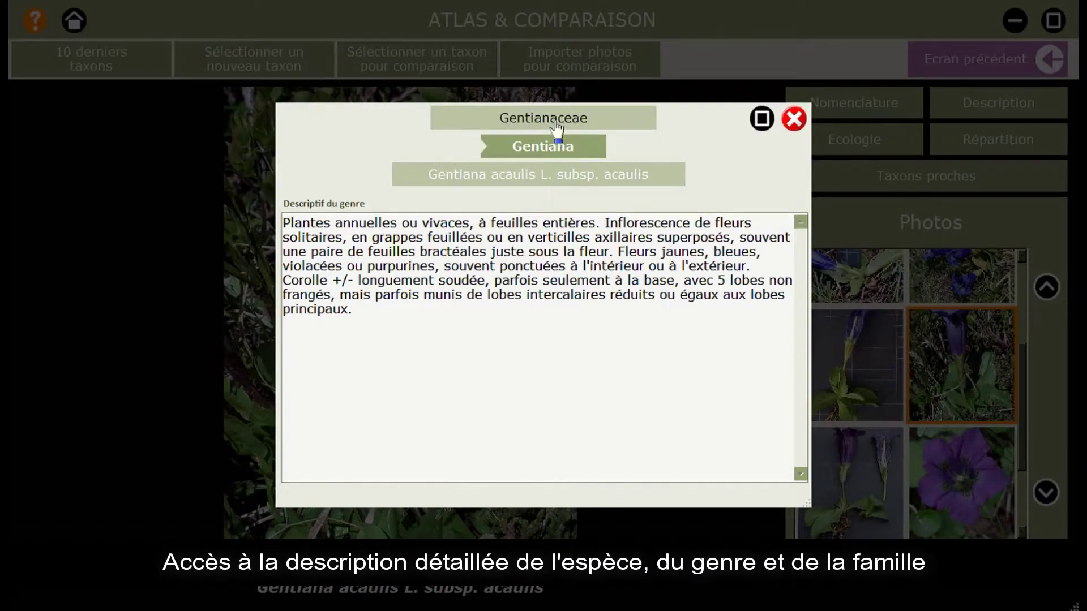
click(555, 122)
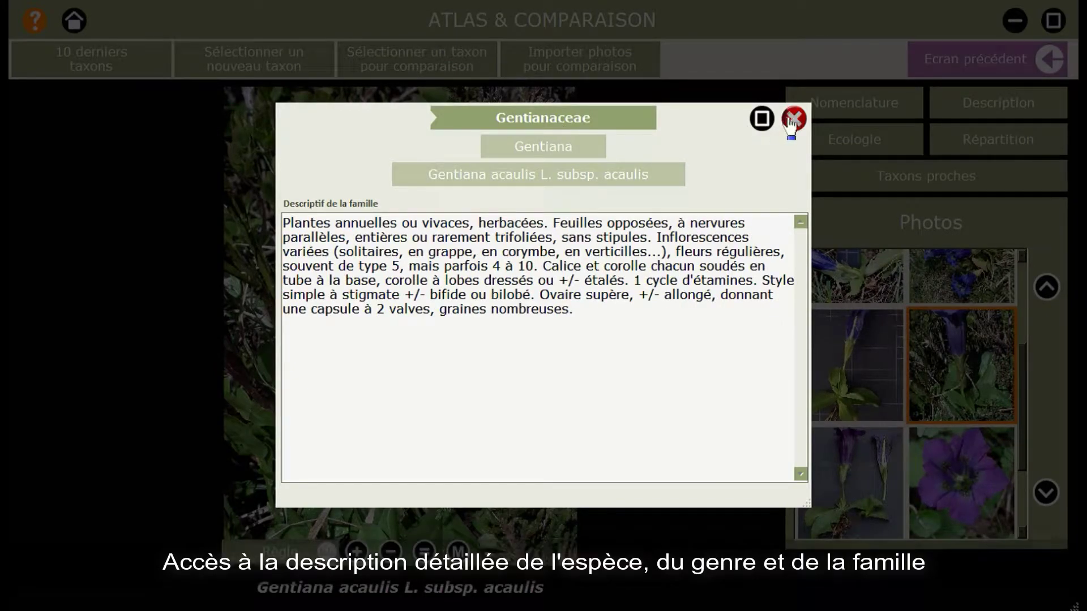
click(793, 120)
Step: Consult the ecology sheet and the species distribution map of Gentiana acaulis
click(837, 142)
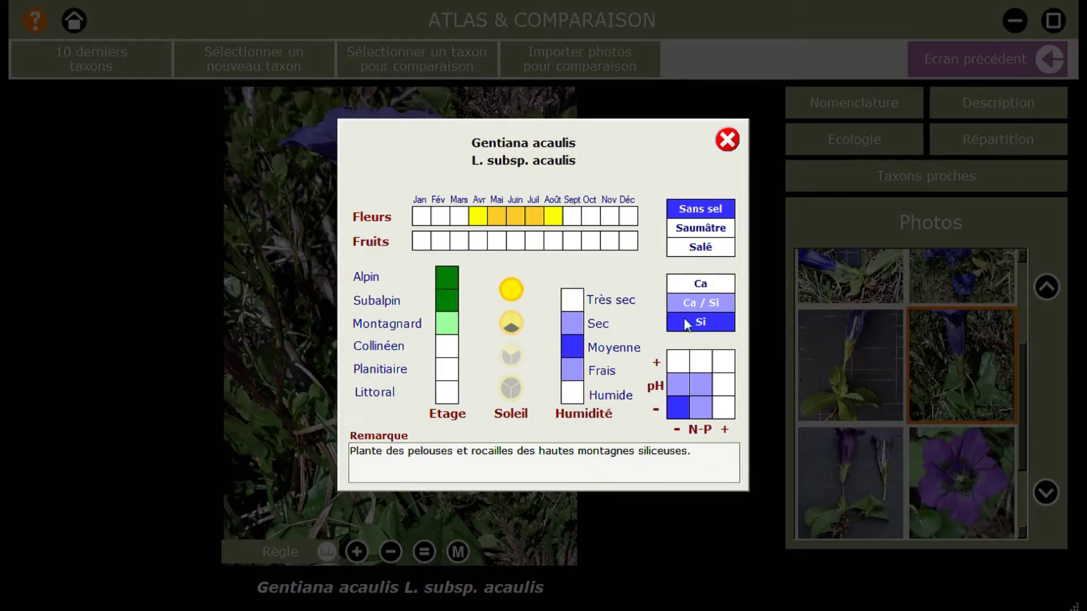
click(727, 140)
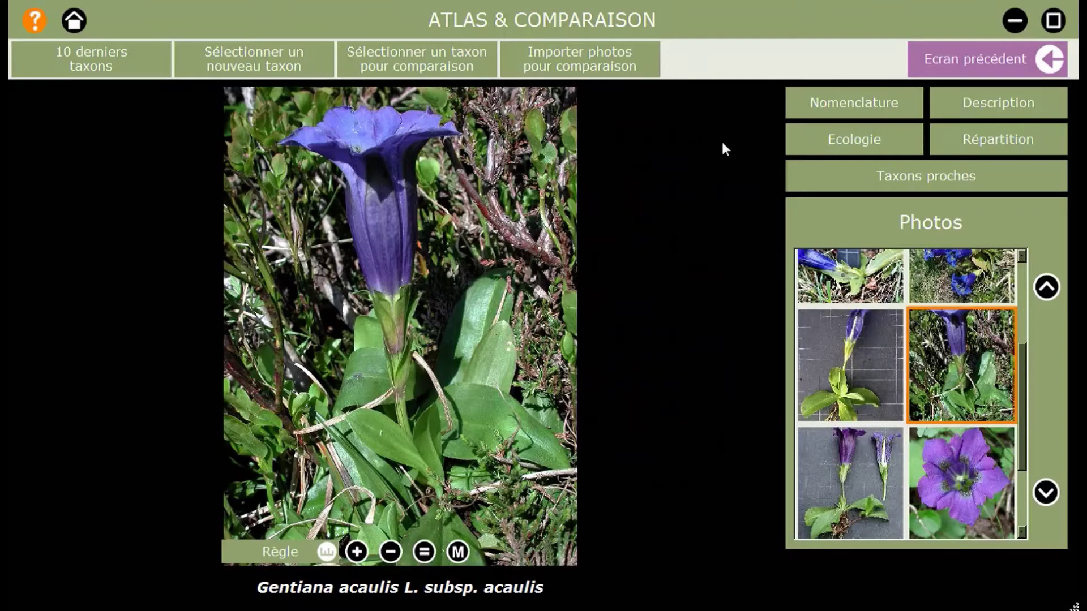
click(950, 144)
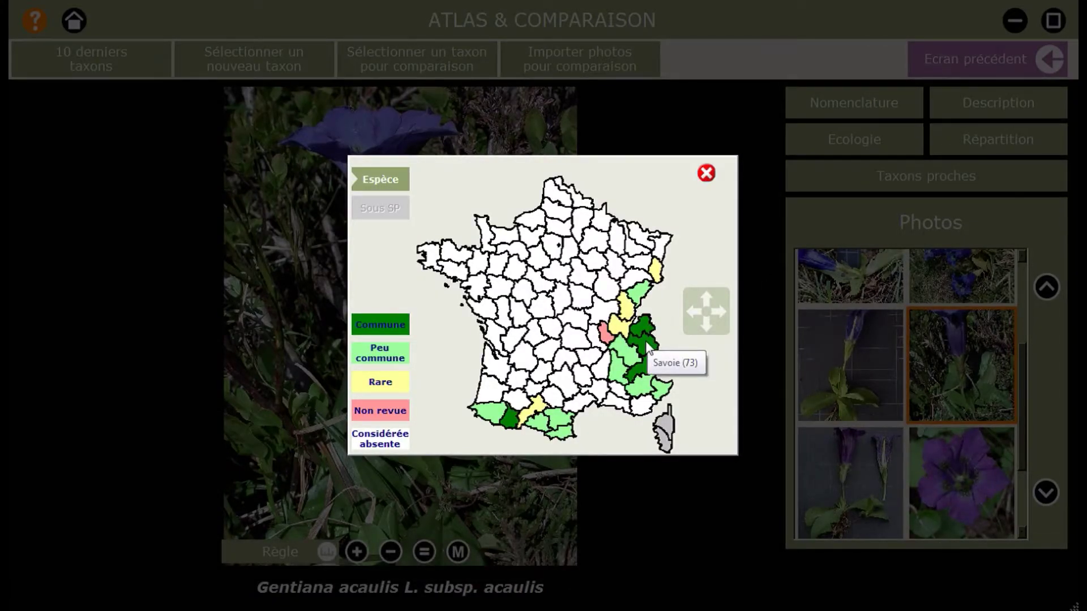
click(705, 173)
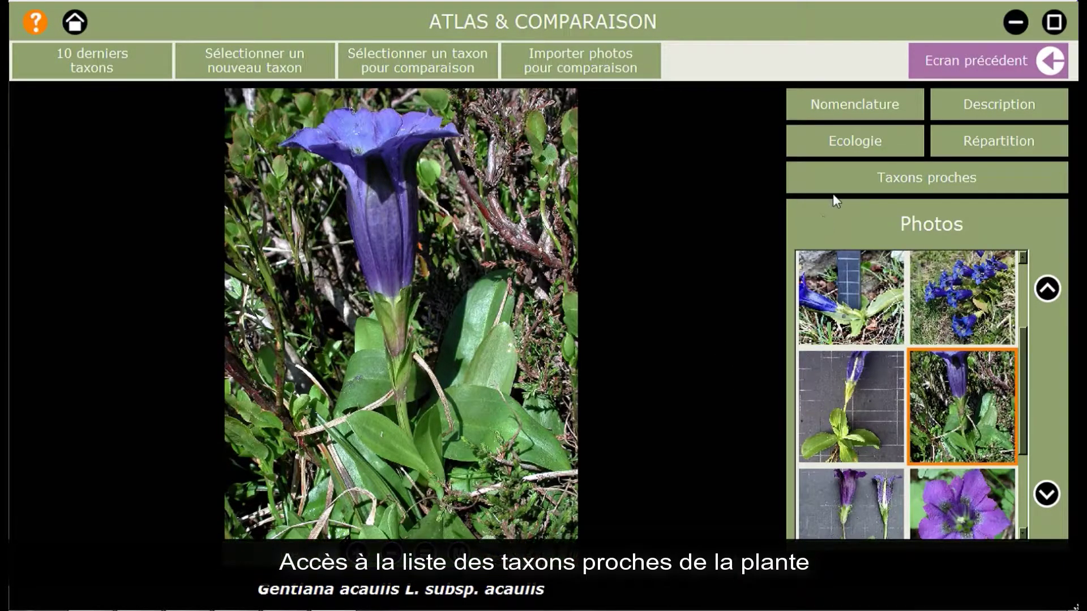
Step: List the taxa similar to Gentiana acaulis, reviewing the genus and family levels before returning to the species level
click(848, 180)
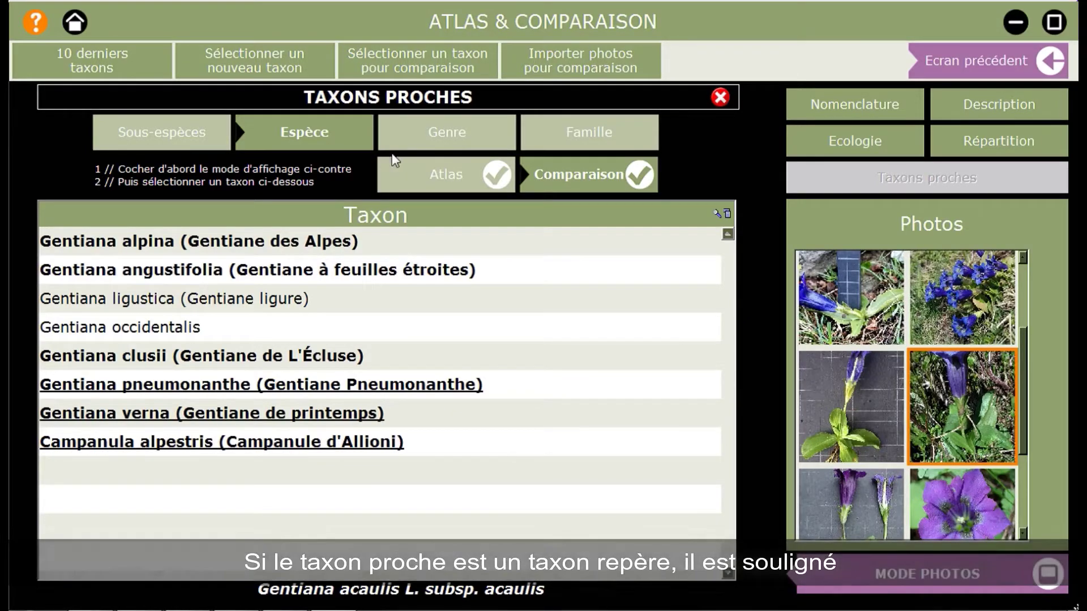
click(402, 141)
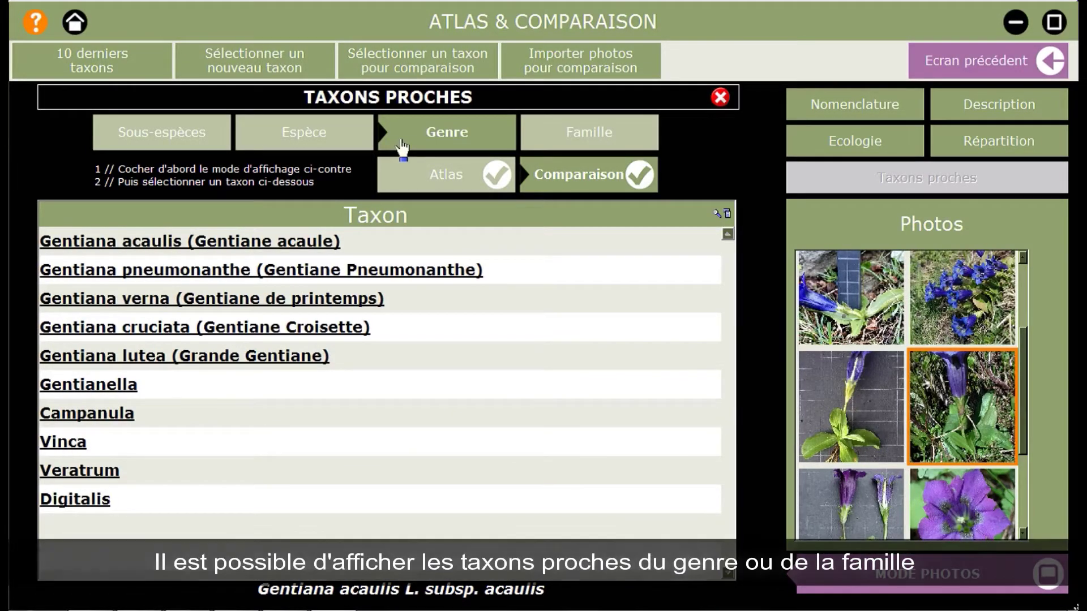
click(542, 149)
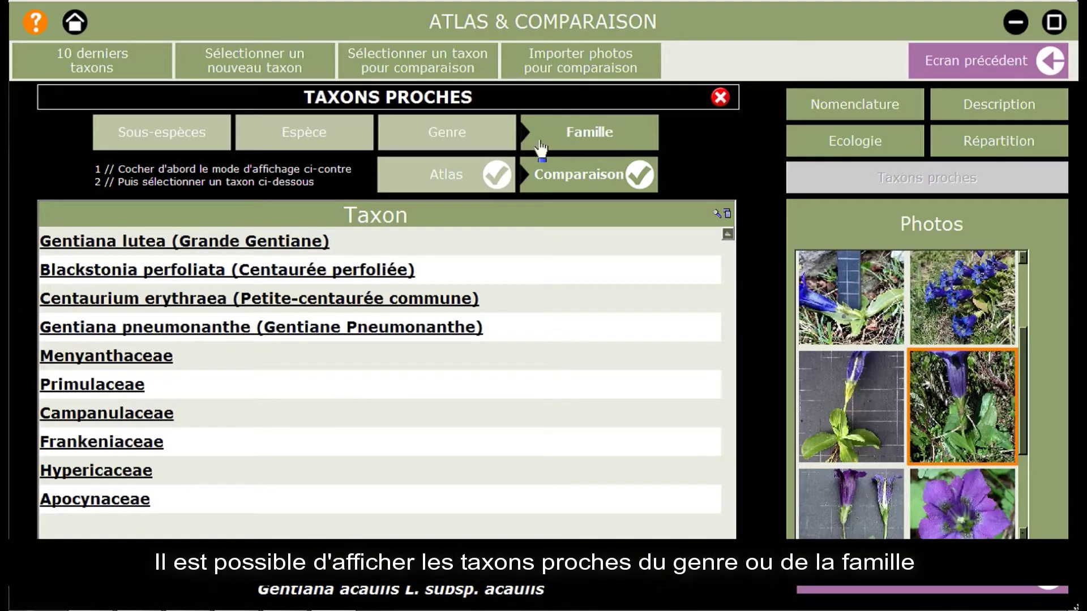
click(360, 143)
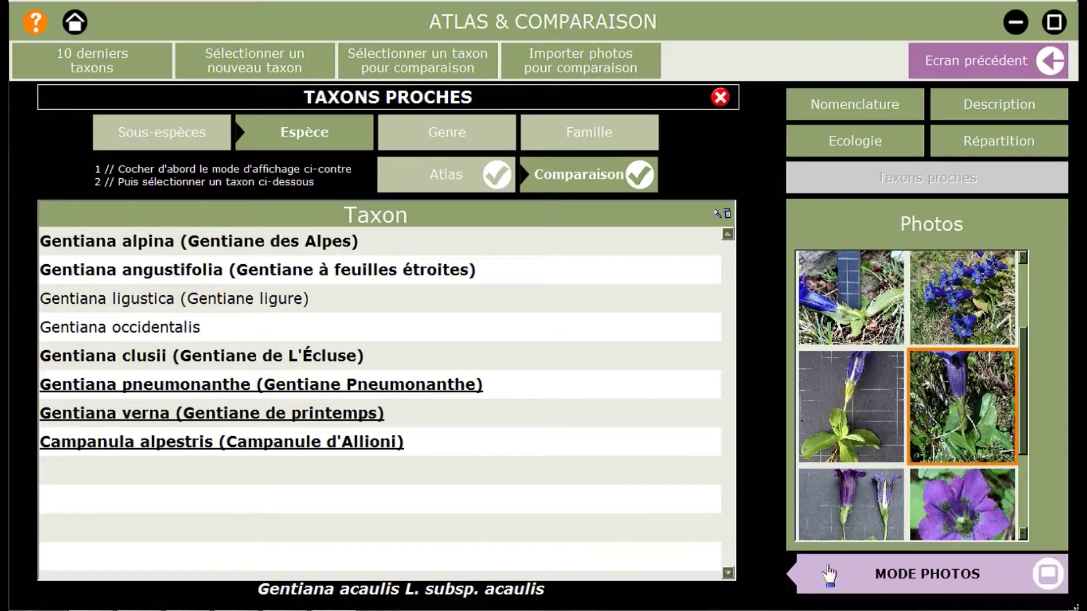
Step: Display the similar species as photos, browse them, and launch a comparison of Gentiana acaulis with Gentiana alpina
click(837, 587)
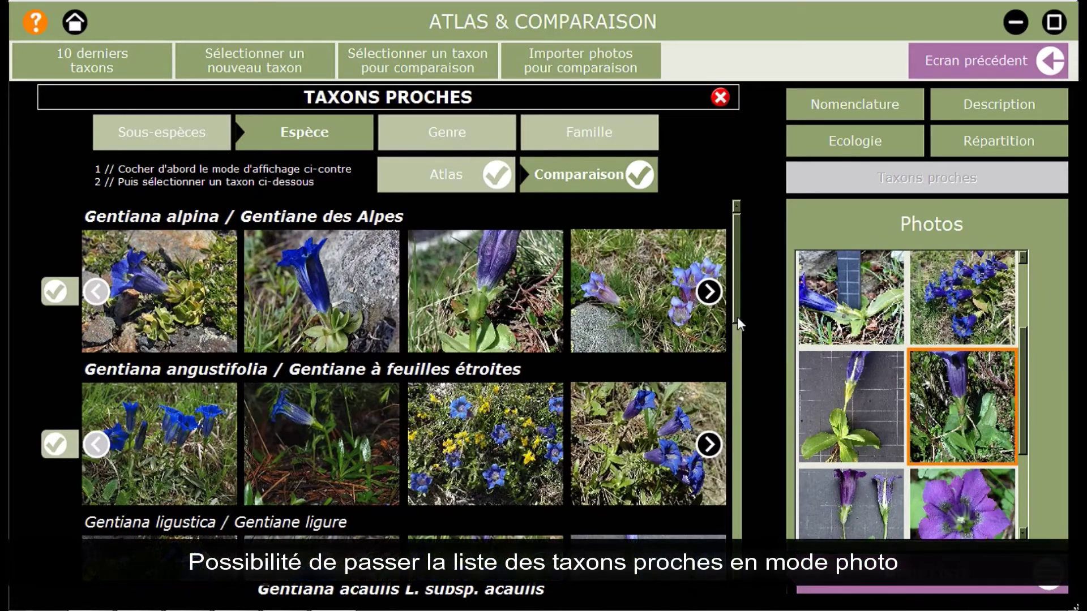
scroll(738, 314, down, 10)
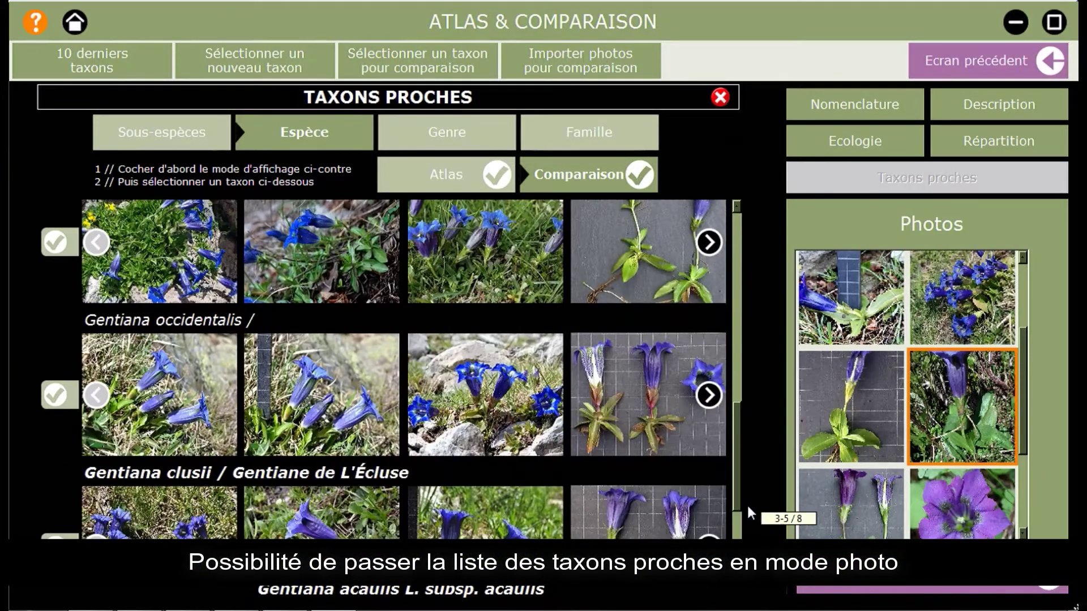
drag(740, 391, 739, 270)
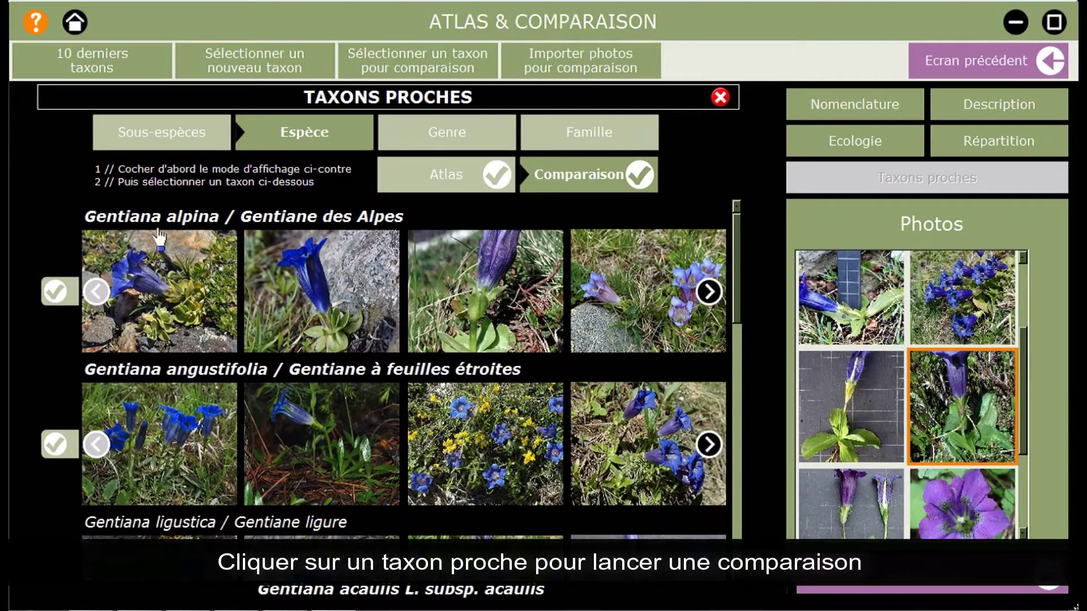
click(63, 291)
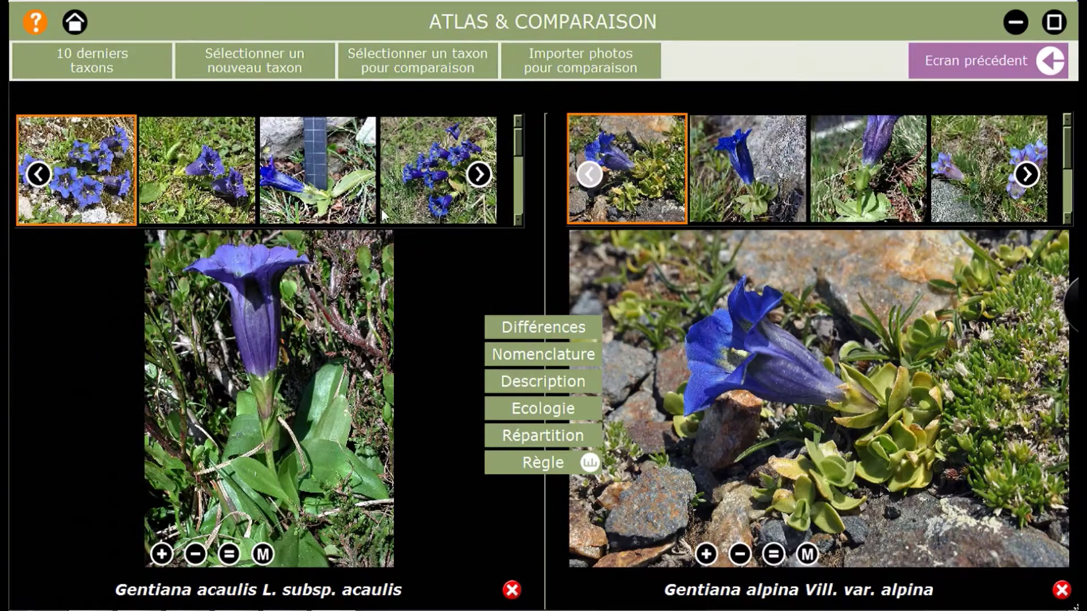
Step: Select a grid-background photo of a single whole plant for each gentian and show the table of differences between the two taxa
drag(519, 144, 520, 168)
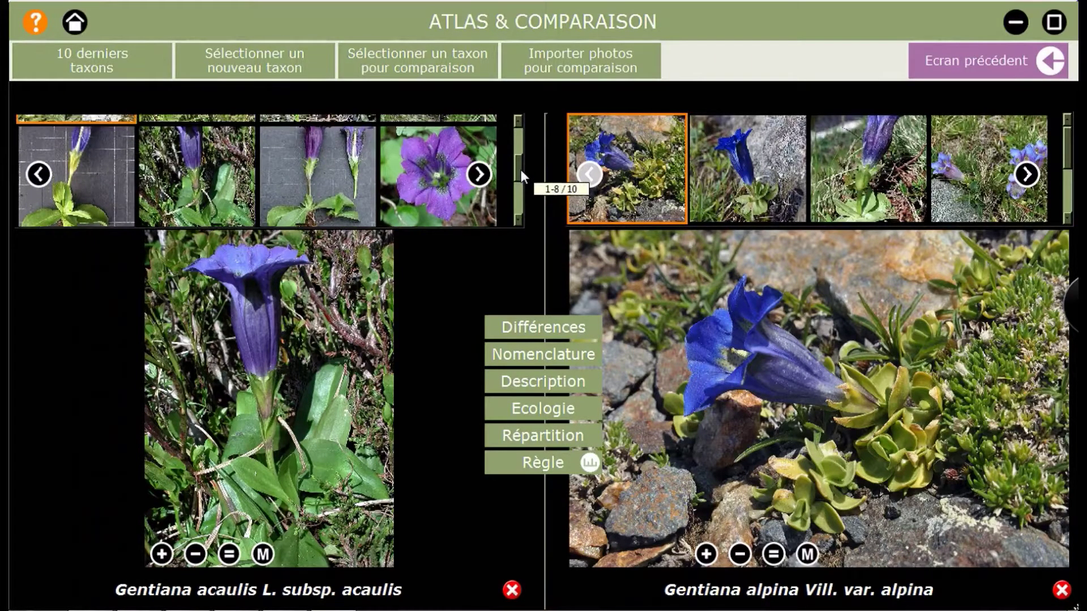
click(118, 176)
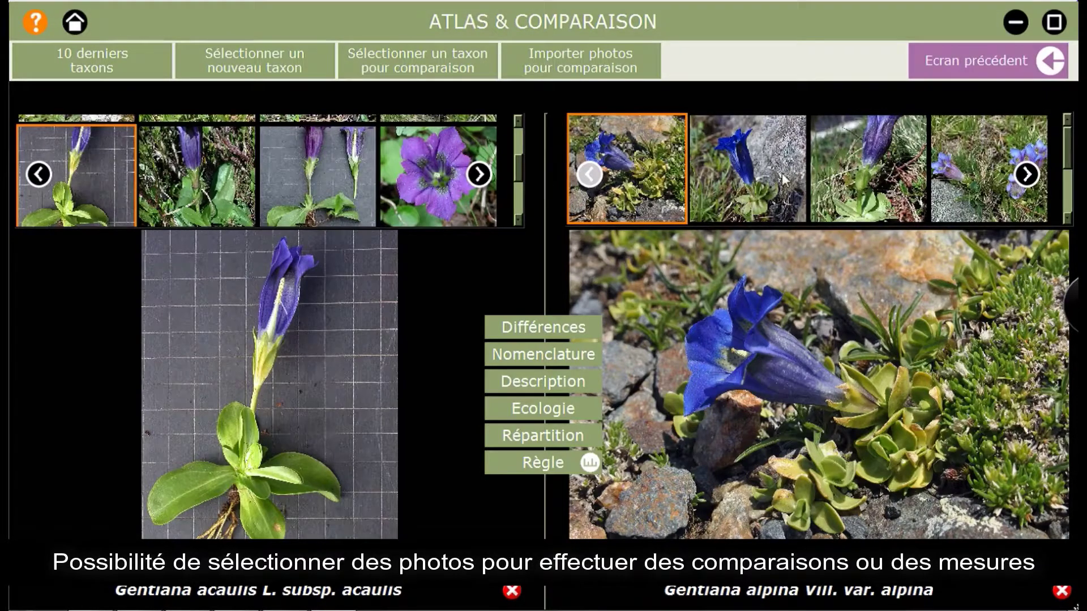
drag(1066, 159, 1067, 205)
click(981, 184)
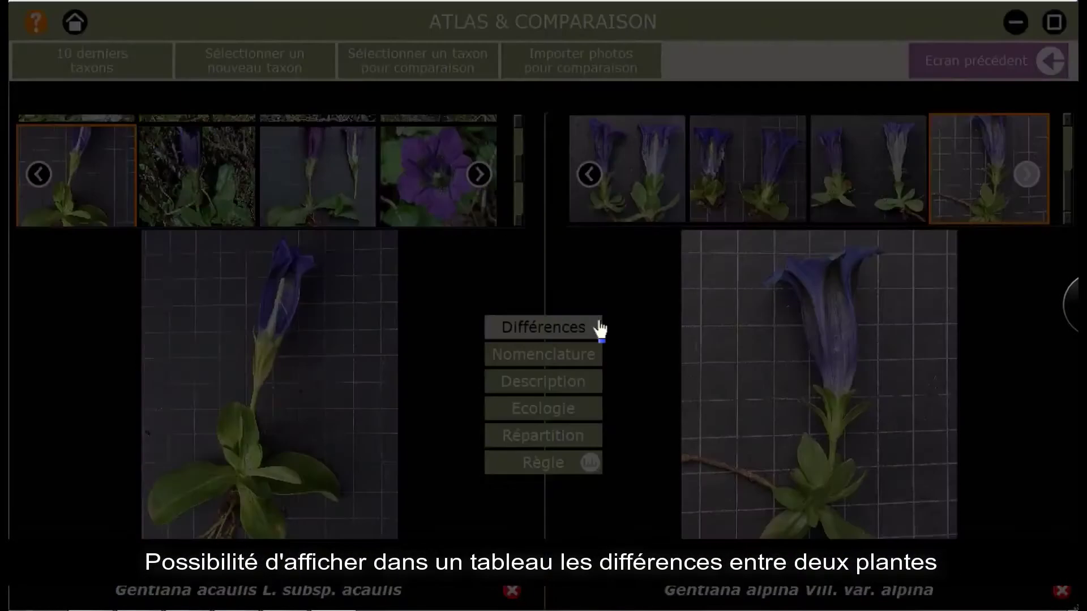
click(599, 328)
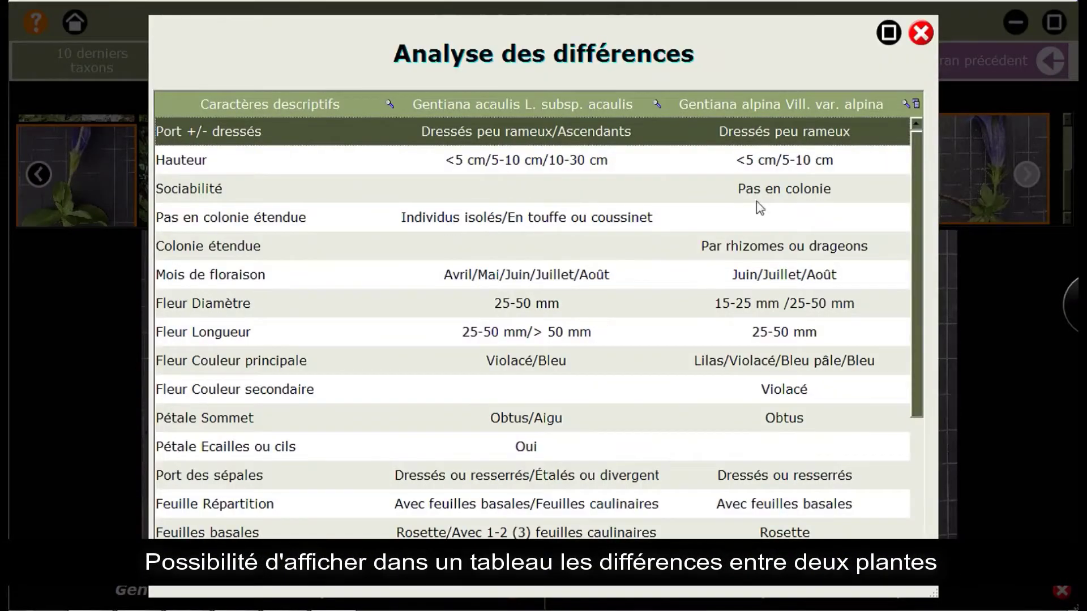